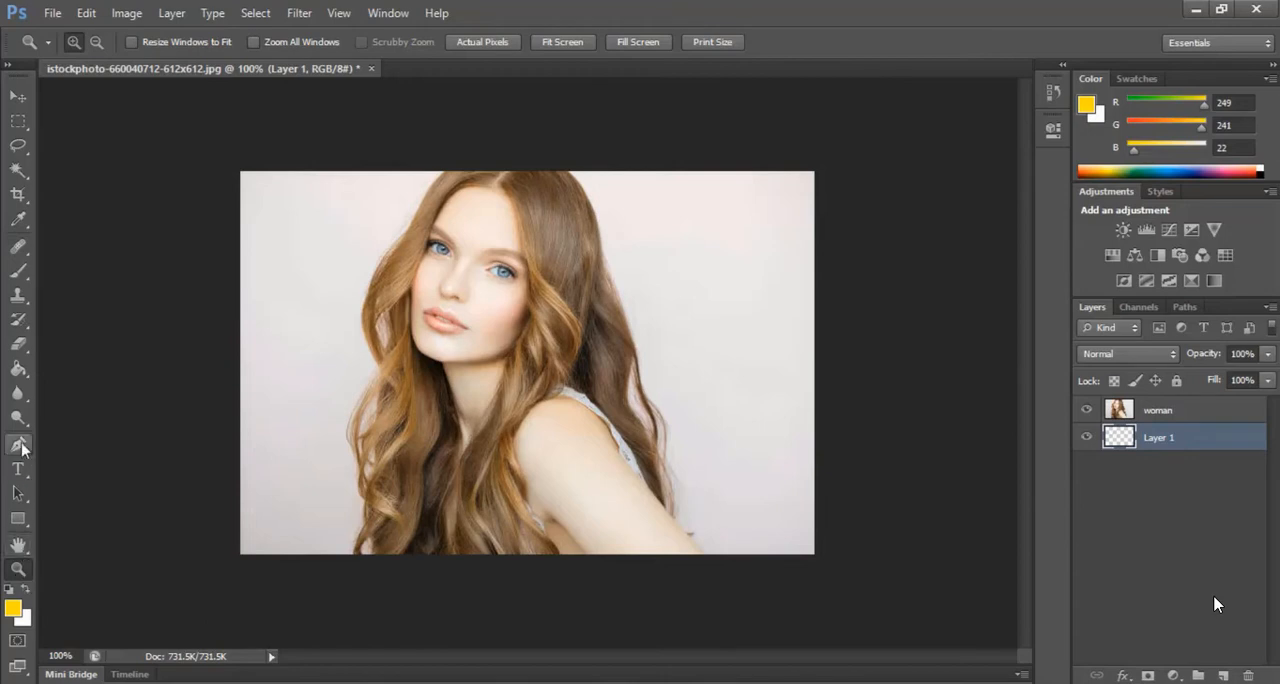
# Set the foreground colour to yellow #f9f10d and fill Layer 1 with it using the Paint Bucket
pyautogui.click(19, 375)
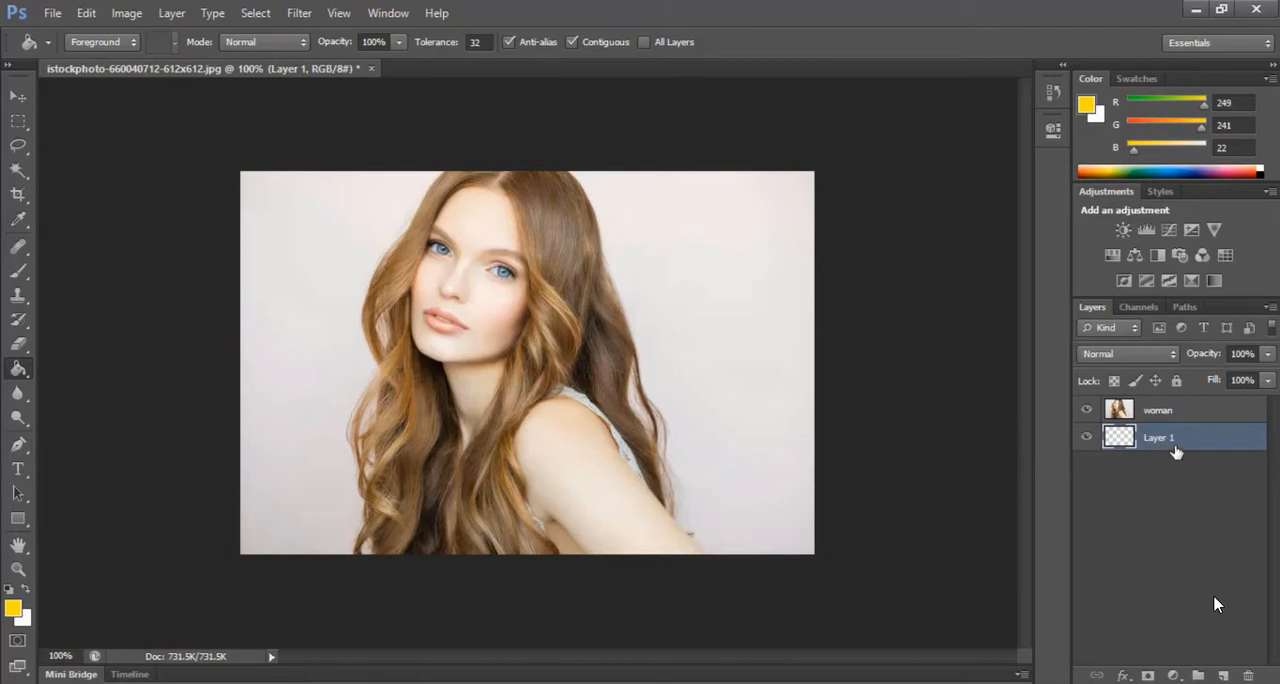
pyautogui.click(13, 608)
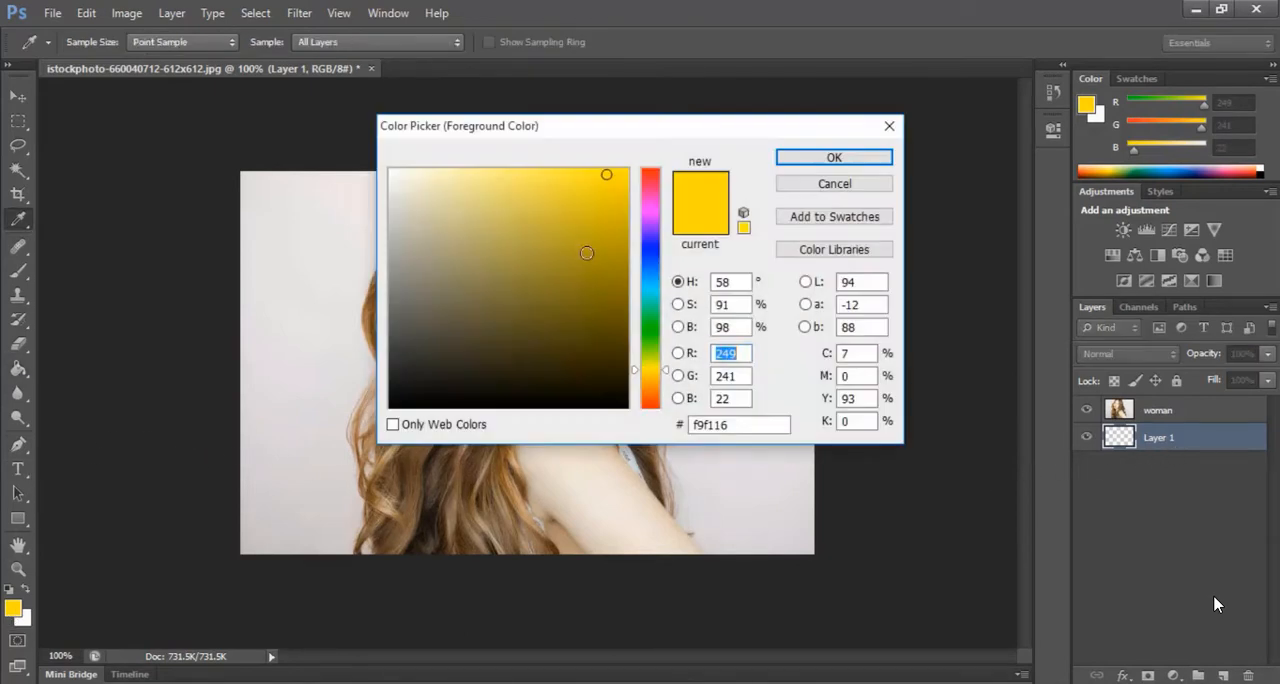
pyautogui.moveTo(606, 174); pyautogui.dragTo(616, 175)
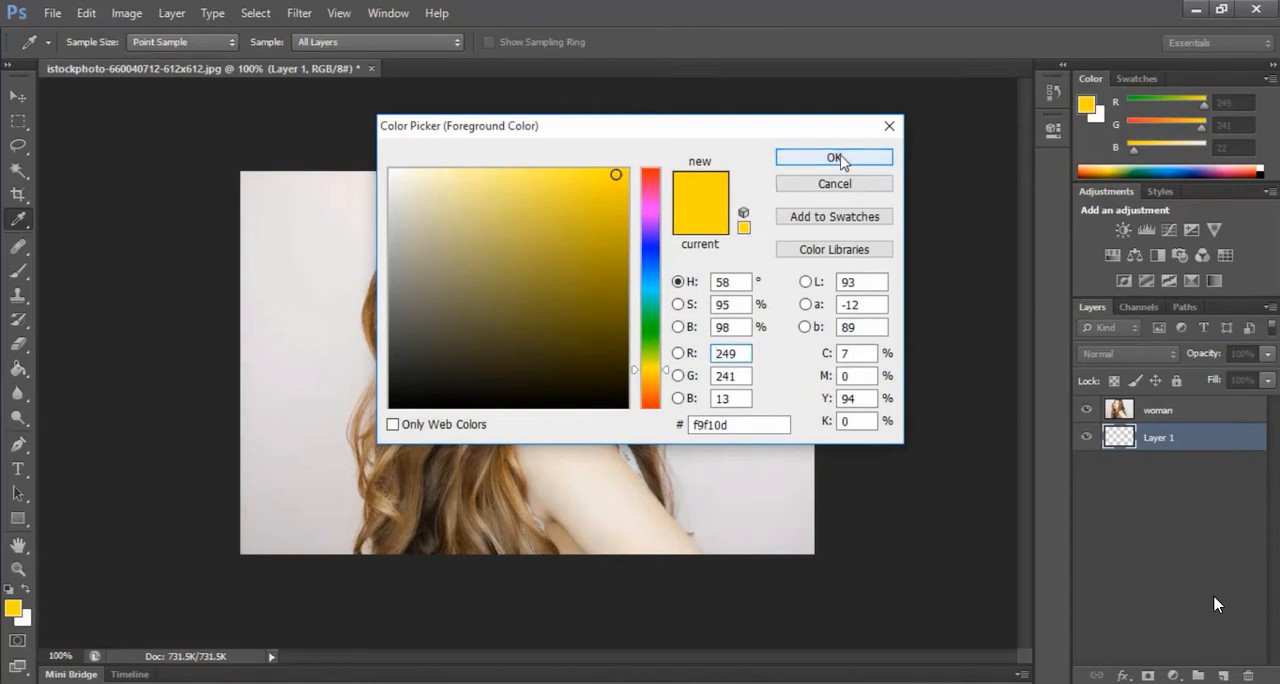
pyautogui.click(838, 157)
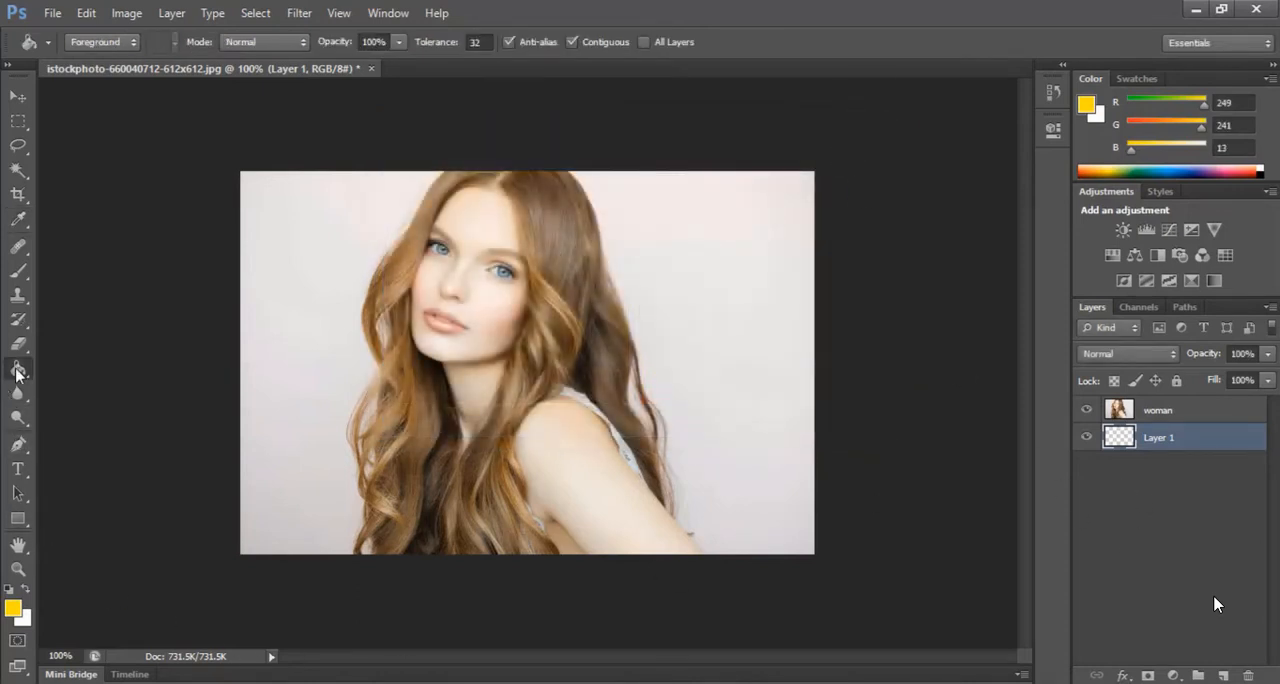
pyautogui.click(283, 427)
# Erase the pale background around the woman on the woman layer using the Background Eraser with Sampling: Once
pyautogui.click(1187, 413)
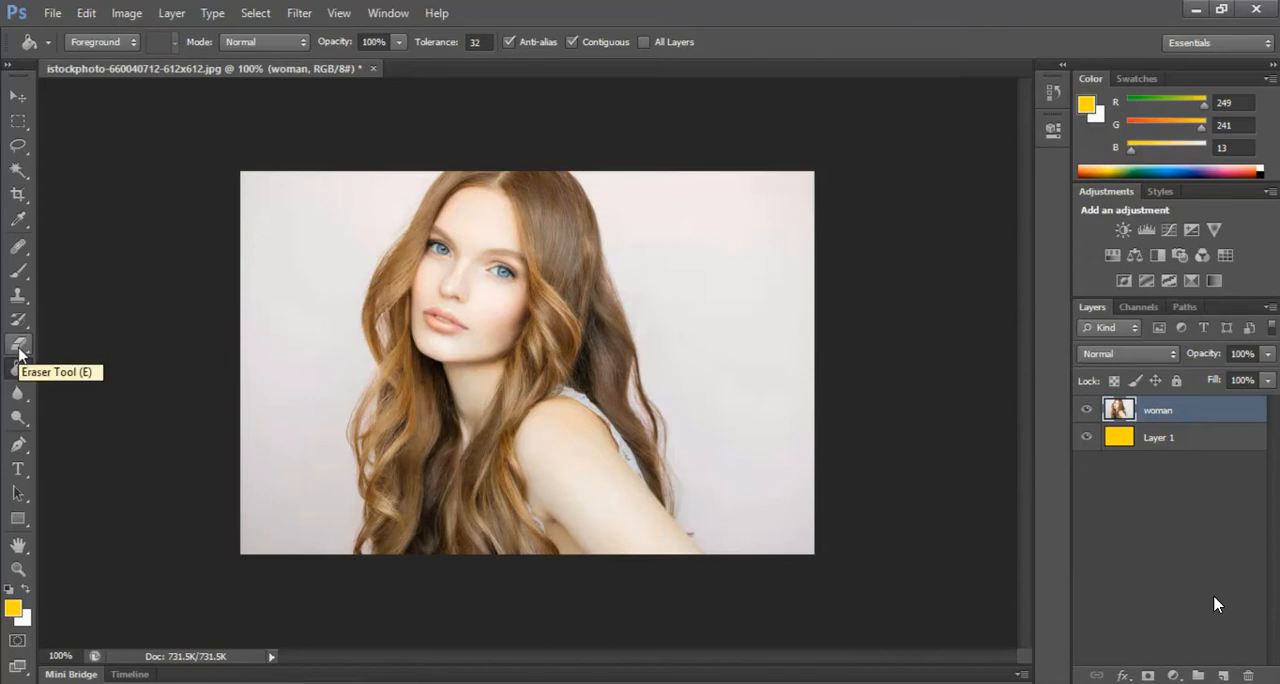
pyautogui.click(20, 347)
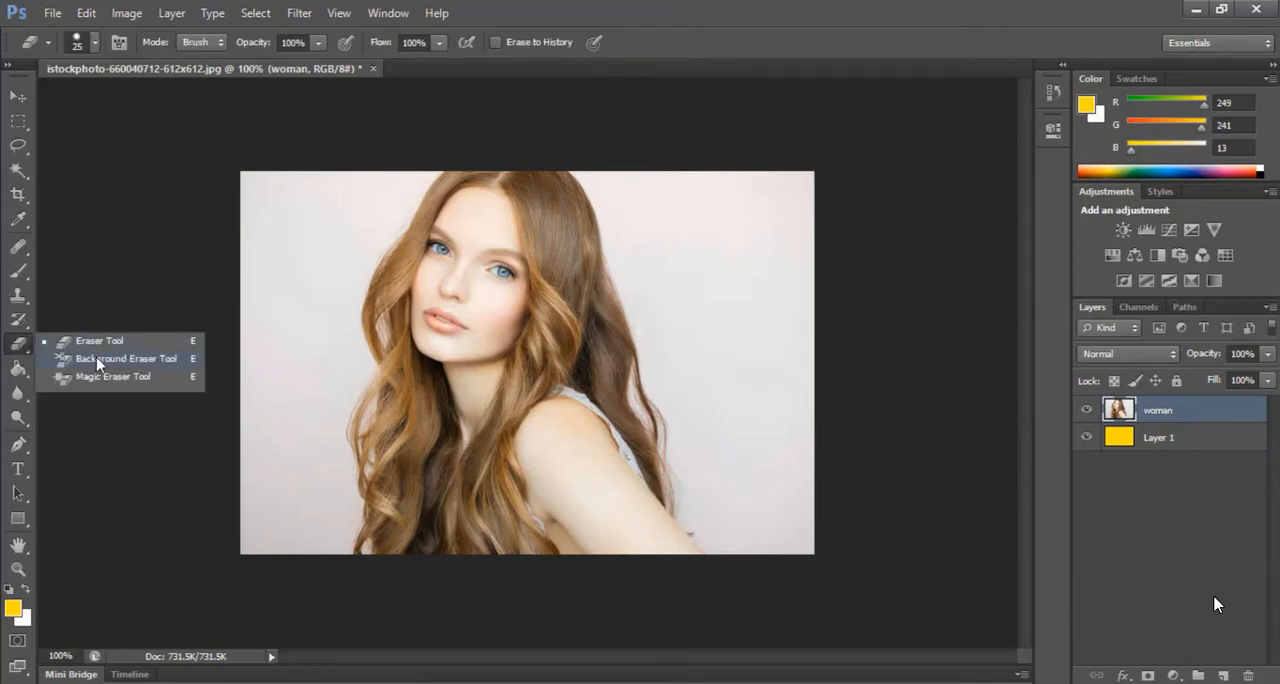
pyautogui.click(152, 369)
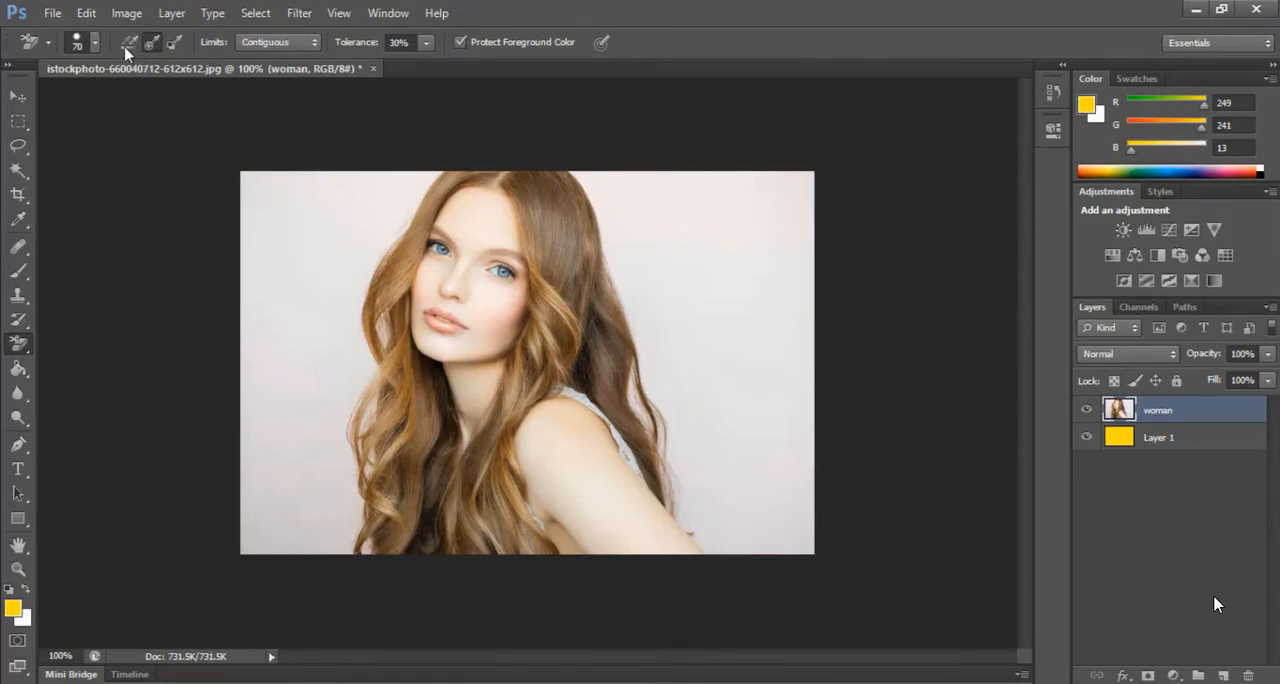
pyautogui.click(150, 43)
pyautogui.click(676, 240)
pyautogui.moveTo(676, 240)
pyautogui.mouseDown()
pyautogui.moveTo(638, 356)
pyautogui.moveTo(684, 452)
pyautogui.moveTo(669, 343)
pyautogui.moveTo(666, 369)
pyautogui.moveTo(578, 173)
pyautogui.moveTo(651, 195)
pyautogui.moveTo(650, 241)
pyautogui.moveTo(639, 231)
pyautogui.moveTo(652, 234)
pyautogui.moveTo(710, 171)
pyautogui.moveTo(709, 257)
pyautogui.moveTo(761, 236)
pyautogui.moveTo(767, 197)
pyautogui.moveTo(779, 198)
pyautogui.moveTo(820, 278)
pyautogui.moveTo(772, 336)
pyautogui.moveTo(751, 308)
pyautogui.moveTo(741, 404)
pyautogui.moveTo(816, 361)
pyautogui.moveTo(804, 388)
pyautogui.moveTo(817, 342)
pyautogui.moveTo(783, 460)
pyautogui.moveTo(796, 444)
pyautogui.moveTo(811, 484)
pyautogui.mouseUp()
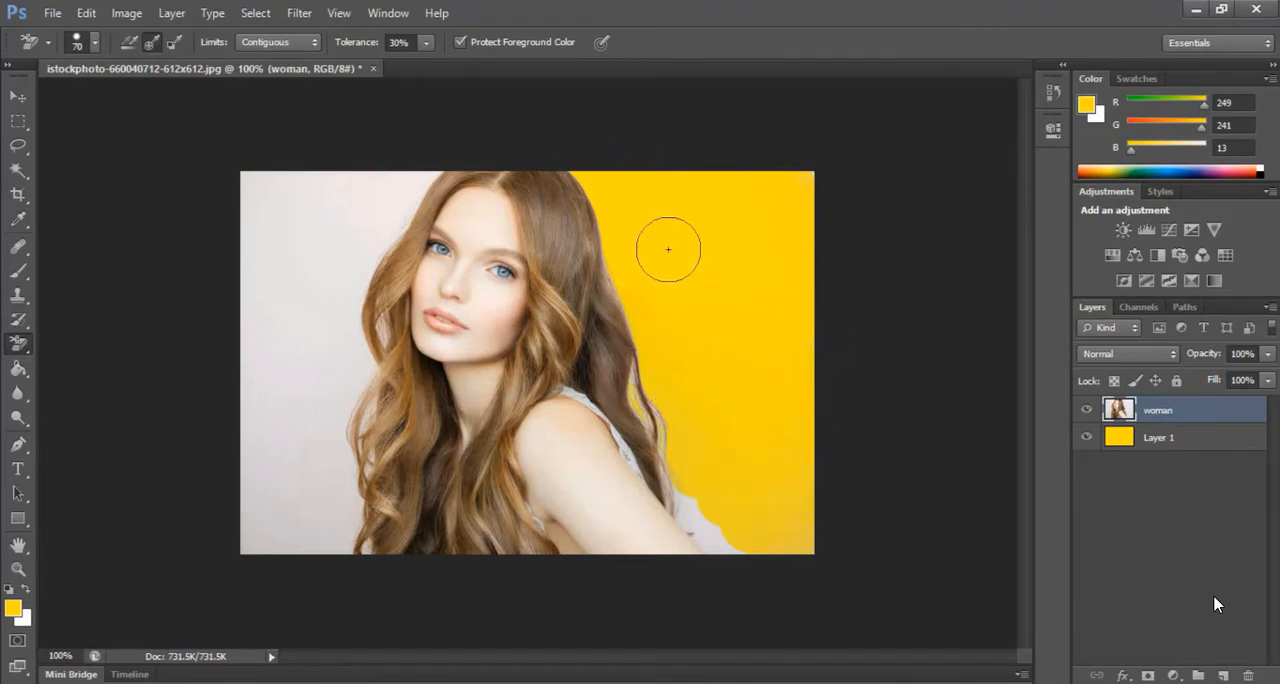
pyautogui.moveTo(450, 172)
pyautogui.mouseDown()
pyautogui.moveTo(402, 214)
pyautogui.moveTo(356, 237)
pyautogui.moveTo(389, 200)
pyautogui.moveTo(304, 187)
pyautogui.moveTo(236, 197)
pyautogui.moveTo(251, 286)
pyautogui.moveTo(306, 273)
pyautogui.moveTo(355, 207)
pyautogui.moveTo(354, 276)
pyautogui.moveTo(374, 283)
pyautogui.moveTo(355, 341)
pyautogui.moveTo(338, 344)
pyautogui.moveTo(349, 290)
pyautogui.moveTo(270, 348)
pyautogui.moveTo(277, 300)
pyautogui.moveTo(256, 346)
pyautogui.moveTo(250, 449)
pyautogui.moveTo(350, 528)
pyautogui.mouseUp()
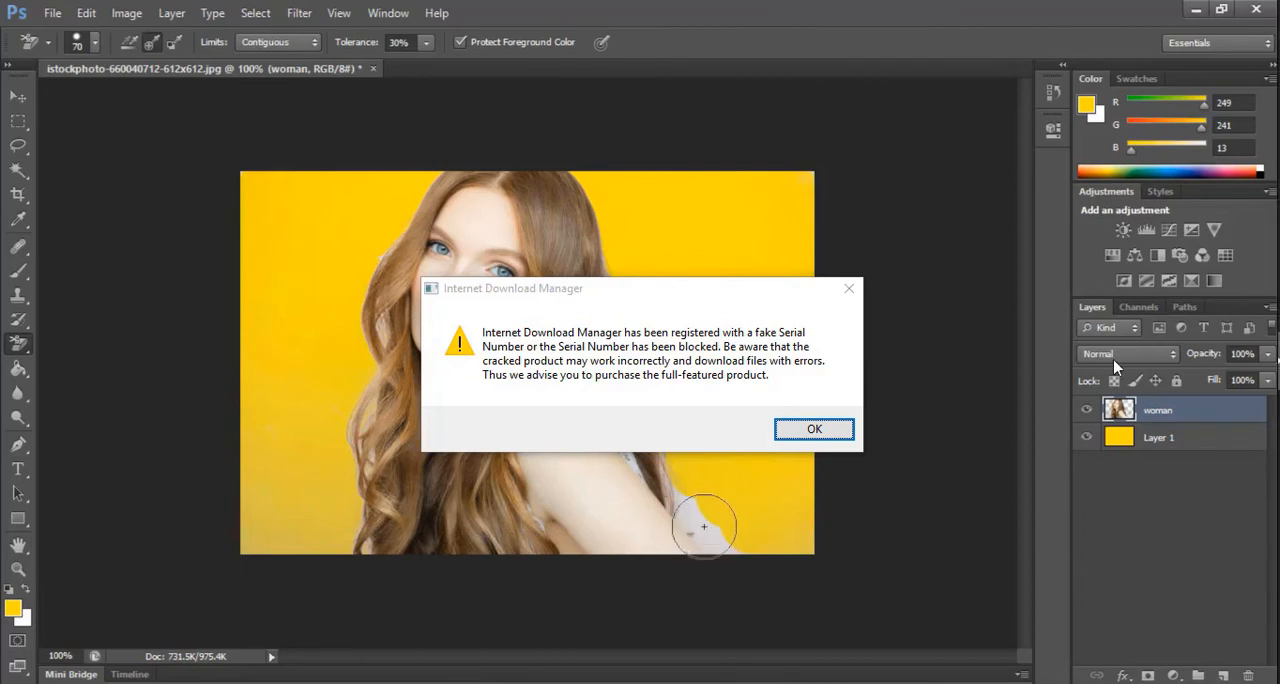
# Dismiss the Internet Download Manager pop-ups without registering and undo the last erasing beside the woman's arm
pyautogui.click(849, 289)
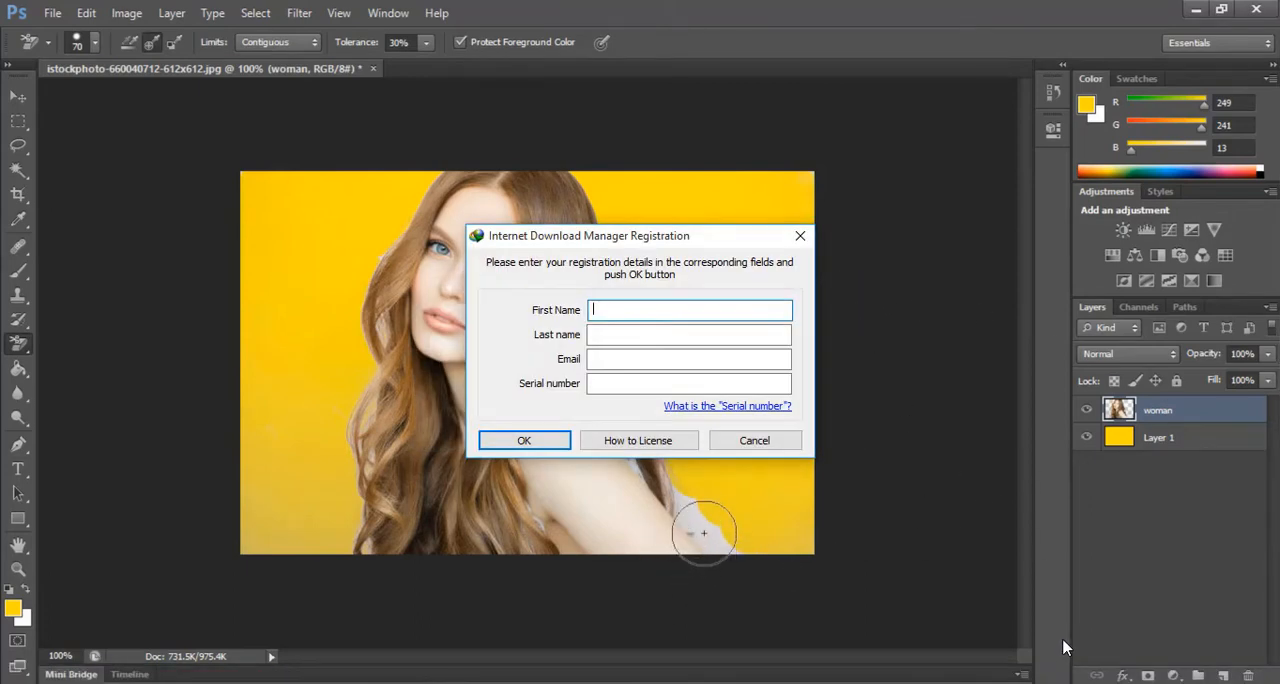
pyautogui.click(768, 444)
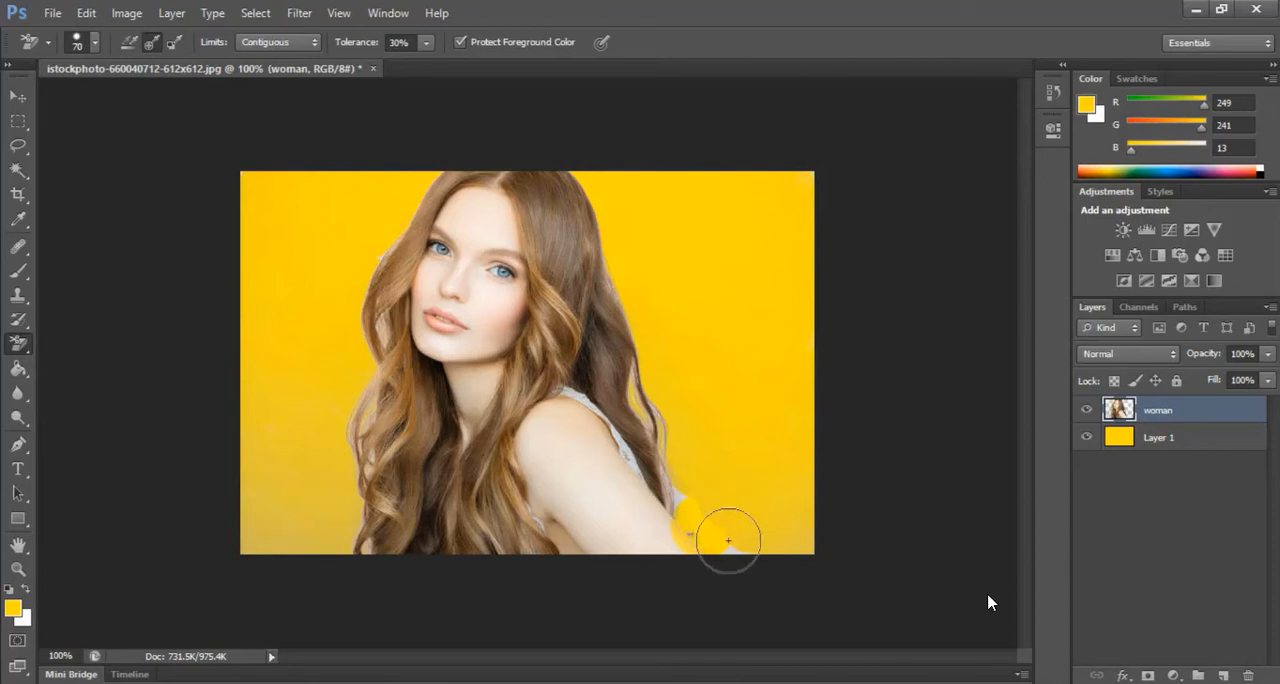
pyautogui.hotkey('ctrl', 'z')
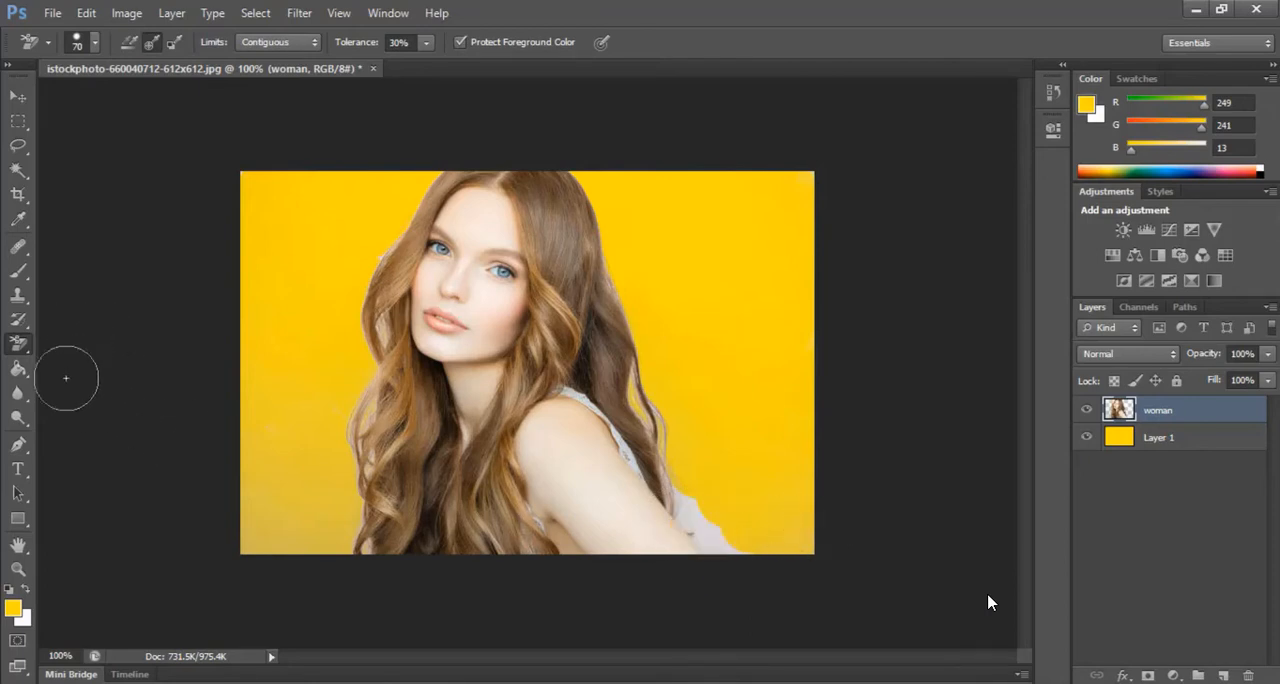
# Outline the leftover pale patch beside the arm with a closed Pen tool path and convert it to a selection
pyautogui.click(20, 445)
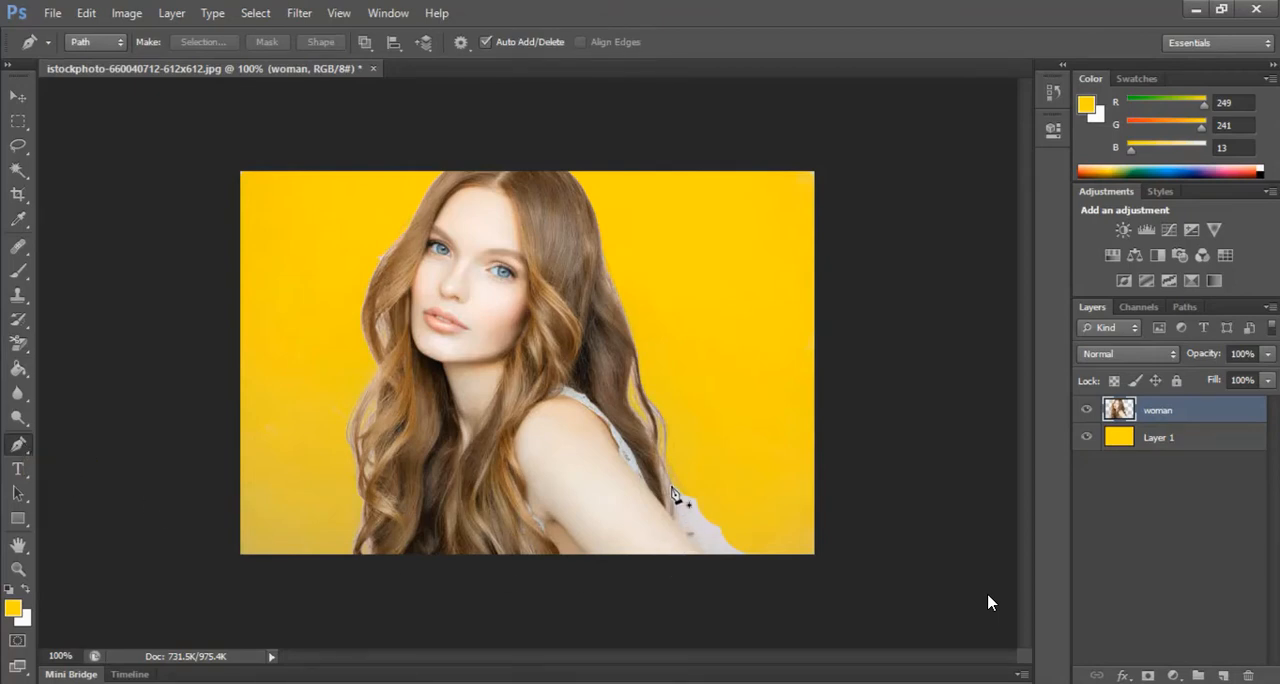
pyautogui.click(674, 493)
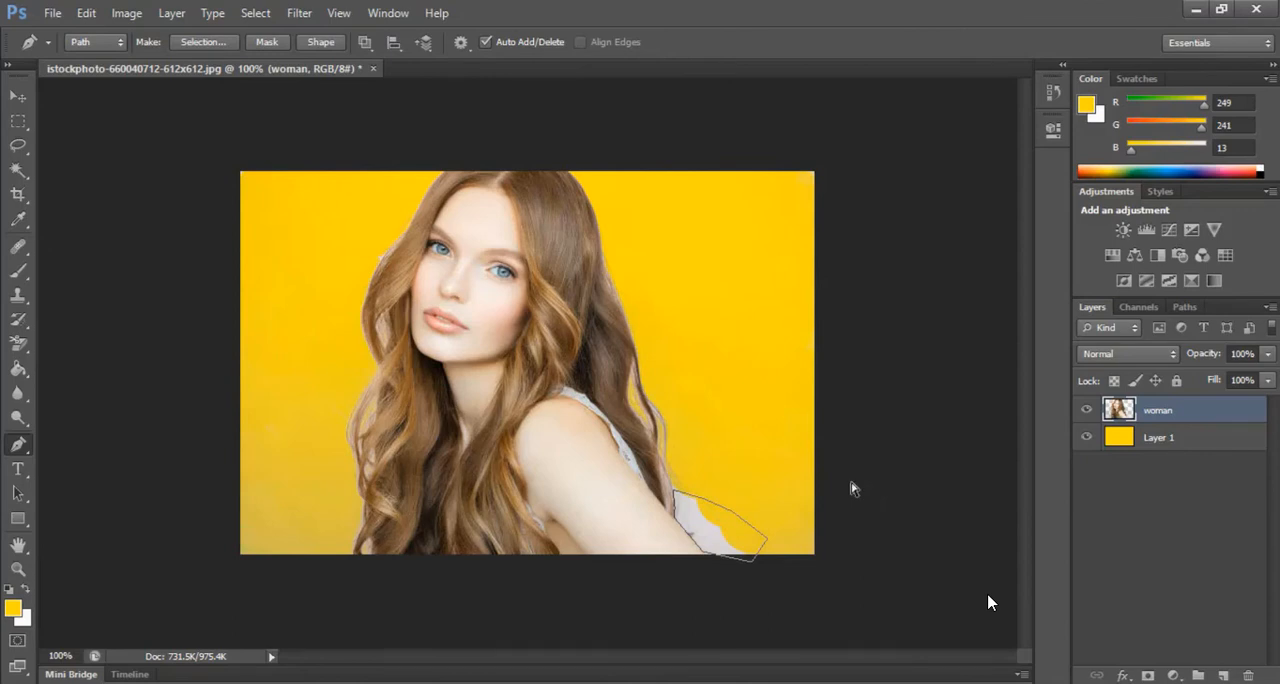
pyautogui.hotkey('ctrl', 'Return')
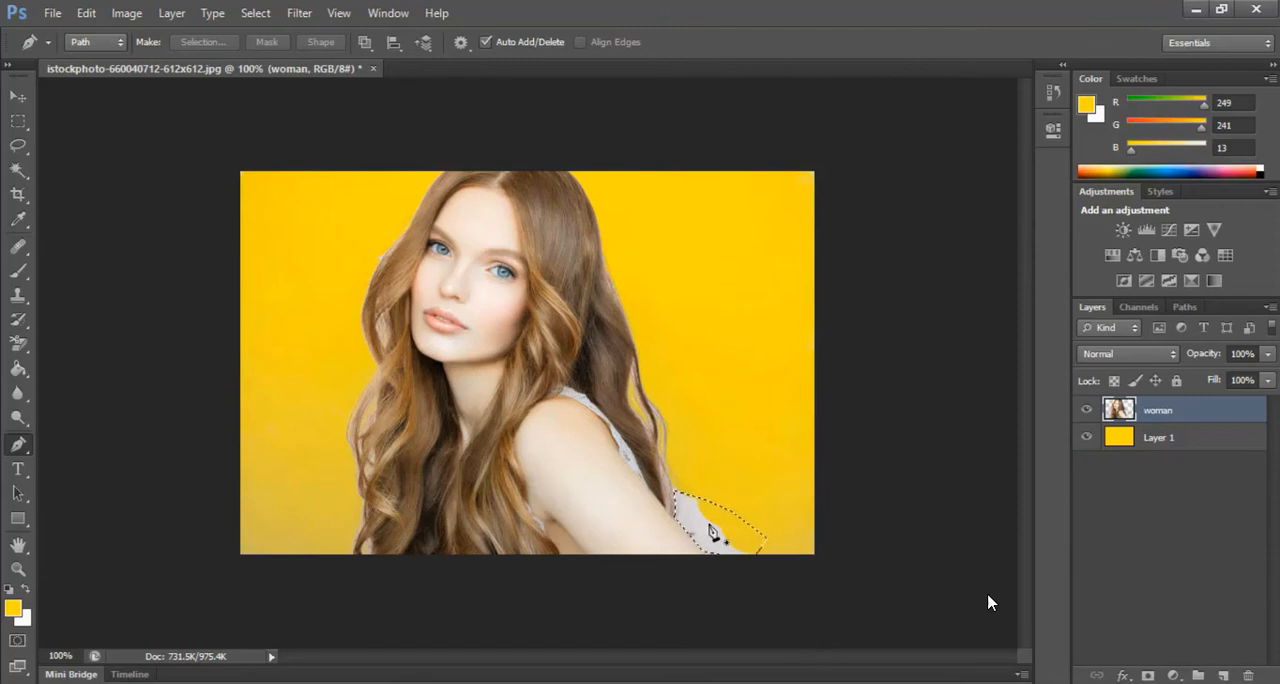
# Erase the leftover background inside the selection with the regular Eraser Tool and deselect
pyautogui.click(18, 350)
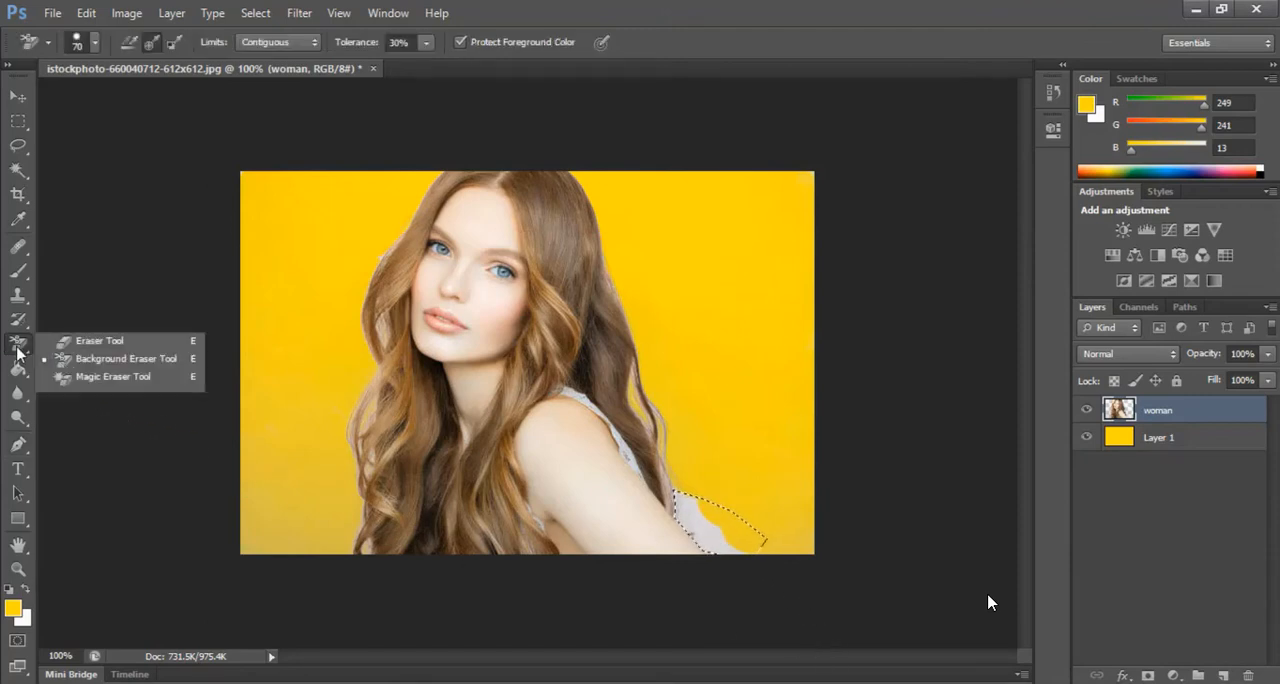
pyautogui.click(106, 340)
pyautogui.moveTo(680, 558)
pyautogui.mouseDown()
pyautogui.moveTo(688, 493)
pyautogui.moveTo(713, 545)
pyautogui.mouseUp()
pyautogui.moveTo(688, 501); pyautogui.dragTo(729, 556)
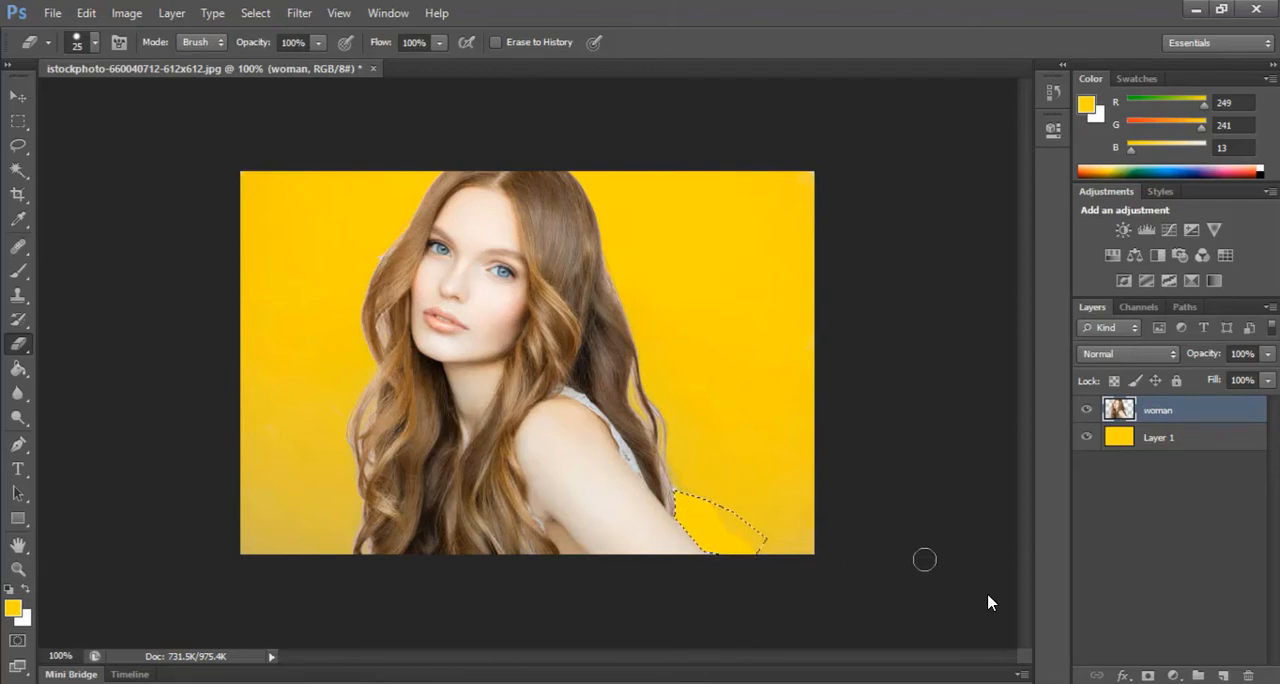
pyautogui.press('m')
pyautogui.hotkey('ctrl', 'd')
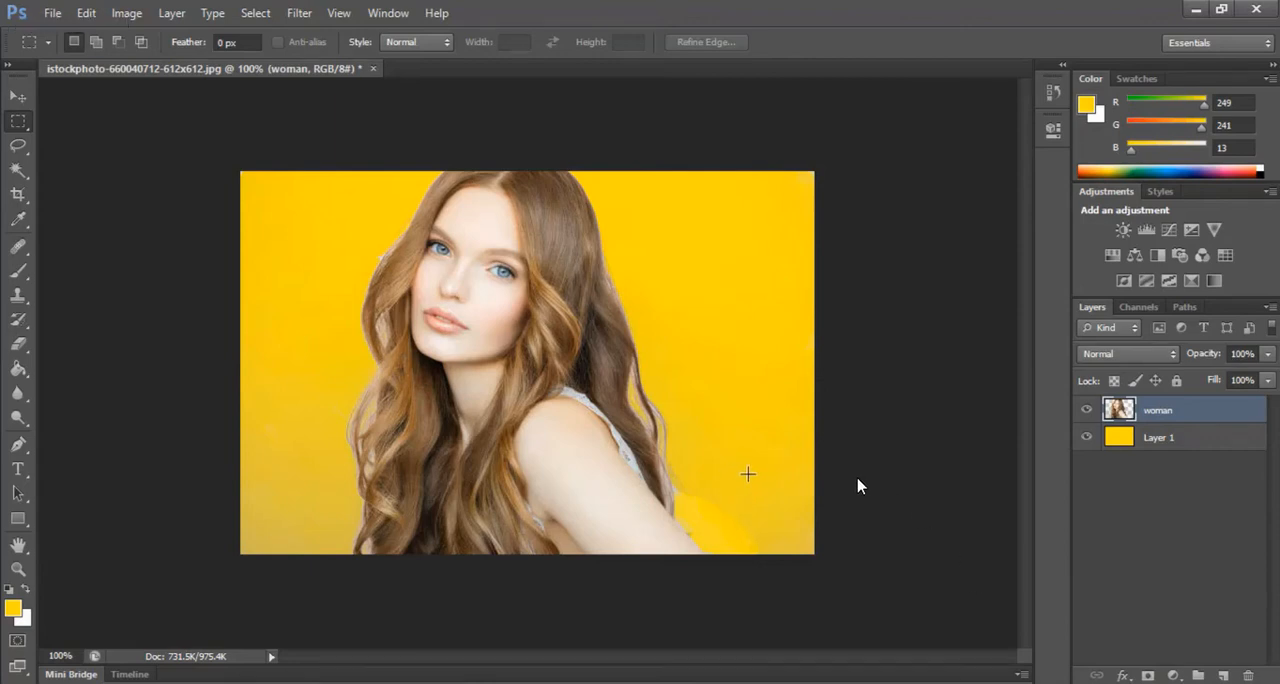
# Clean up the remaining background haze on both sides of the woman and along her hair with the Background Eraser
pyautogui.click(22, 348)
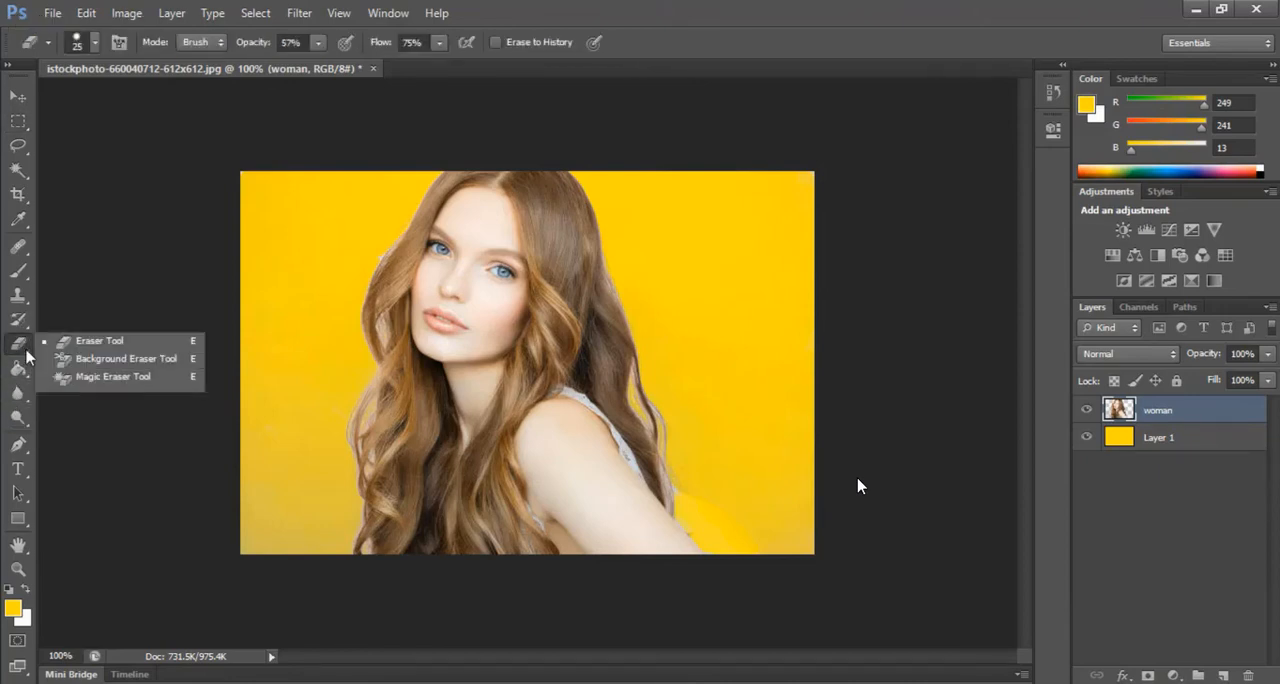
pyautogui.click(86, 366)
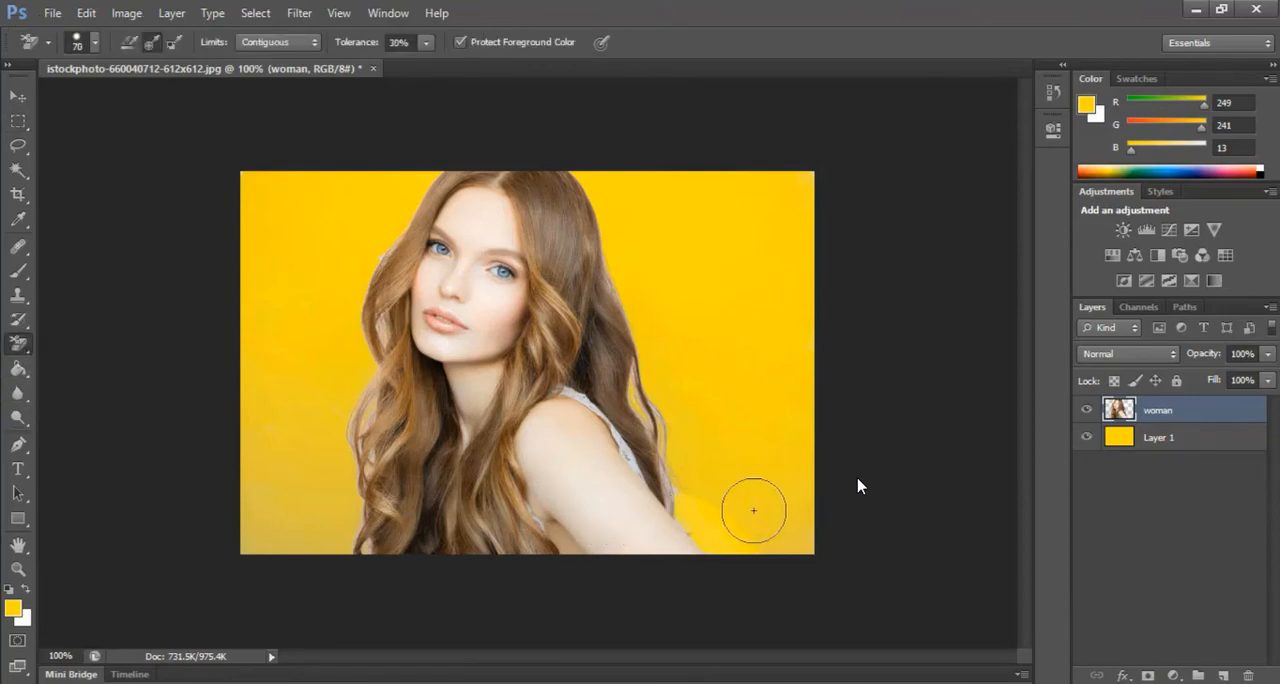
pyautogui.moveTo(760, 513)
pyautogui.mouseDown()
pyautogui.moveTo(676, 464)
pyautogui.moveTo(708, 444)
pyautogui.moveTo(769, 447)
pyautogui.moveTo(769, 546)
pyautogui.mouseUp()
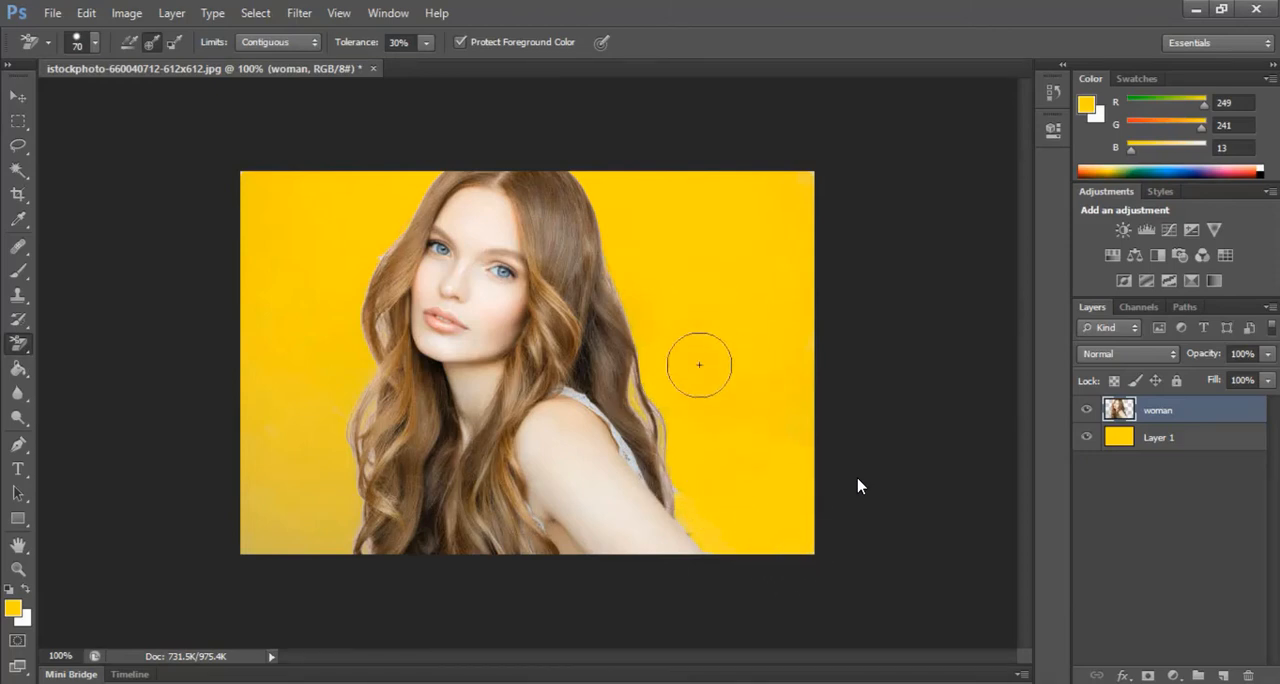
pyautogui.moveTo(656, 406)
pyautogui.mouseDown()
pyautogui.moveTo(691, 346)
pyautogui.moveTo(677, 283)
pyautogui.moveTo(643, 231)
pyautogui.mouseUp()
pyautogui.moveTo(350, 360)
pyautogui.mouseDown()
pyautogui.moveTo(315, 506)
pyautogui.moveTo(363, 534)
pyautogui.moveTo(251, 423)
pyautogui.moveTo(266, 491)
pyautogui.moveTo(354, 512)
pyautogui.mouseUp()
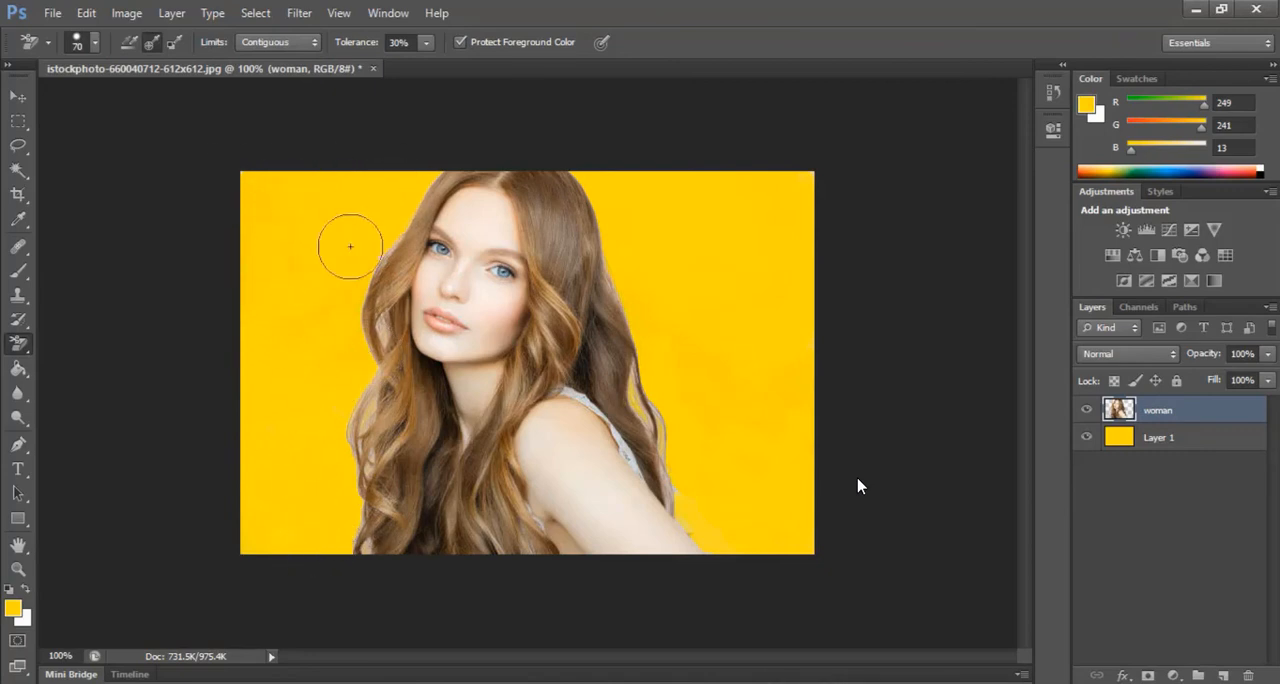
pyautogui.moveTo(367, 469); pyautogui.dragTo(368, 414)
# Examine the lower hair and arm edges at 200% for leftover background
pyautogui.hotkey('ctrl', '+')
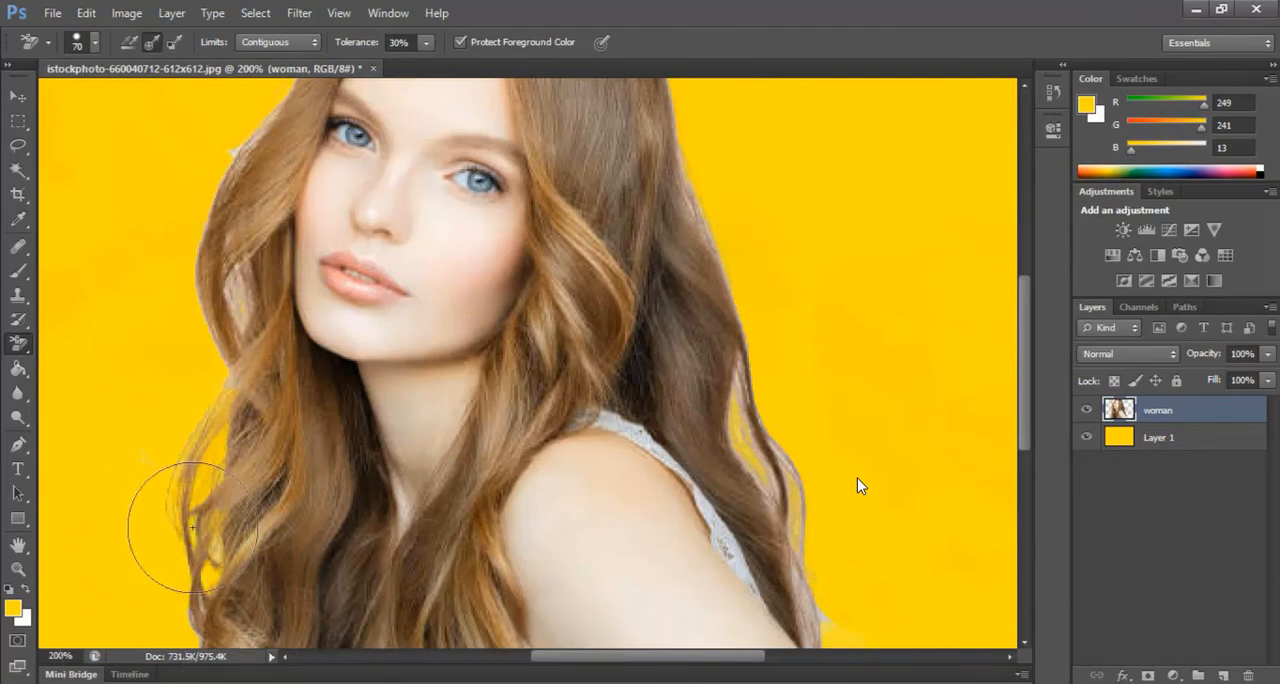
pyautogui.scroll(-5, 157, 571)
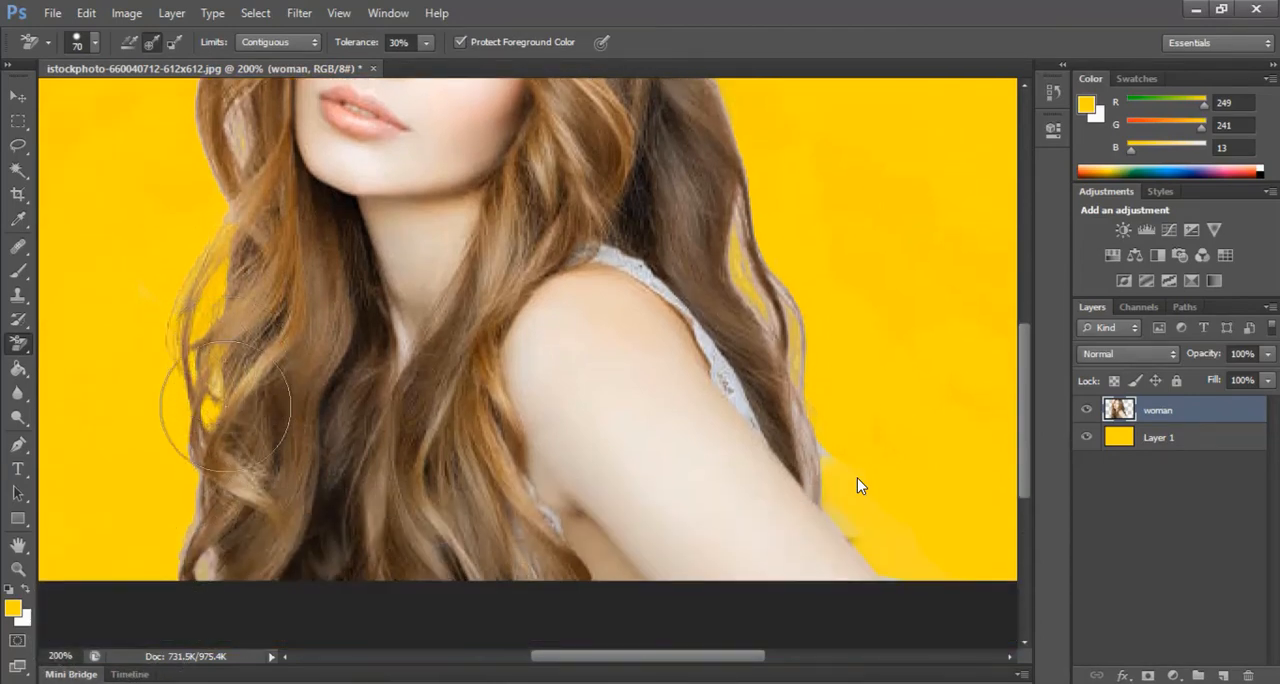
pyautogui.scroll(-2, 222, 425)
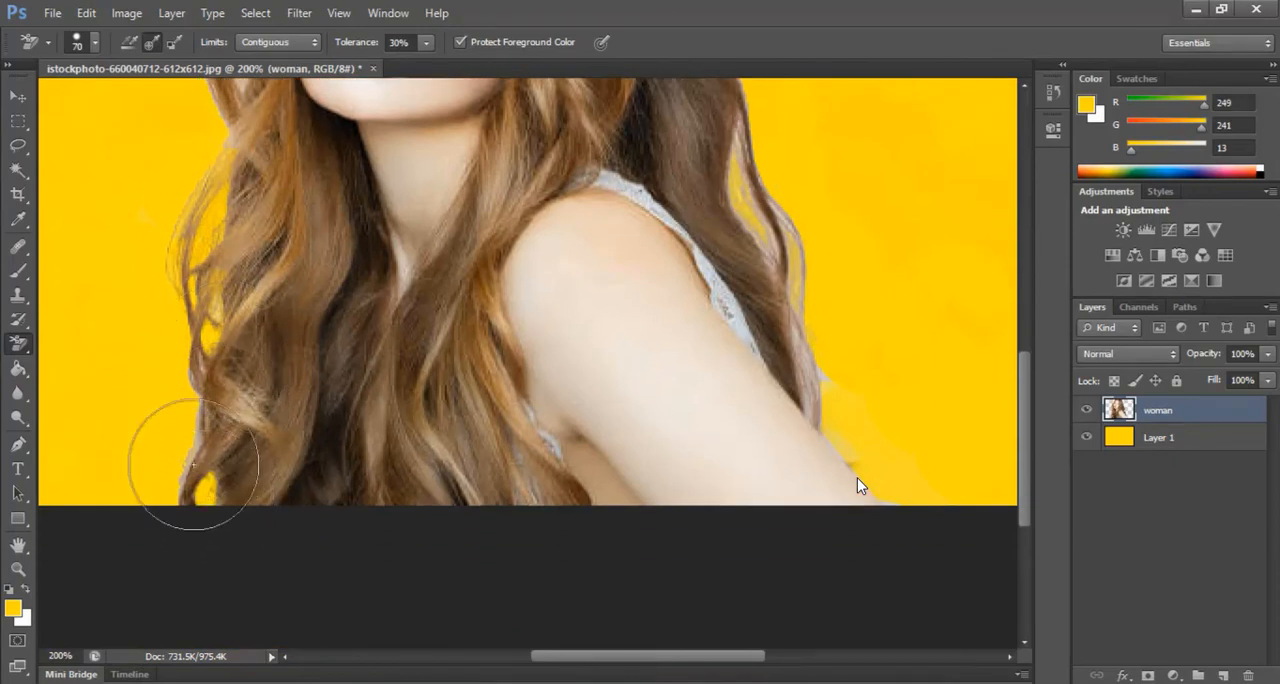
pyautogui.scroll(2, 148, 466)
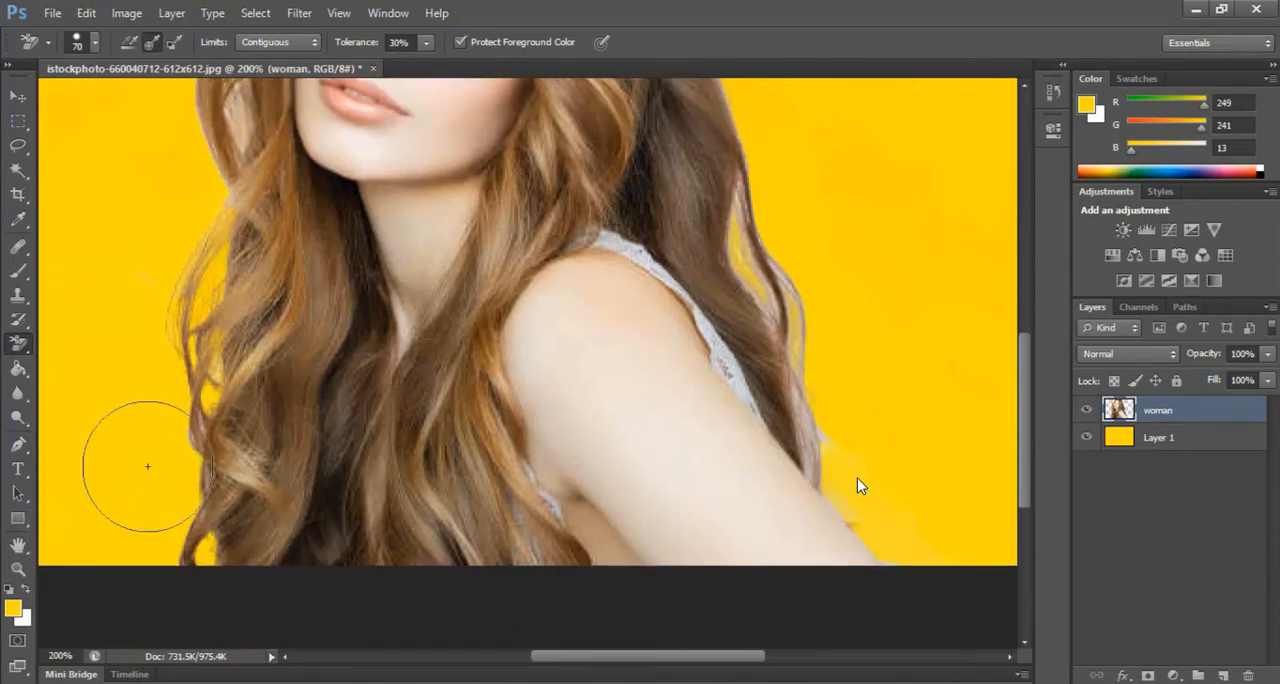
pyautogui.scroll(5, 148, 466)
pyautogui.scroll(-4, 148, 466)
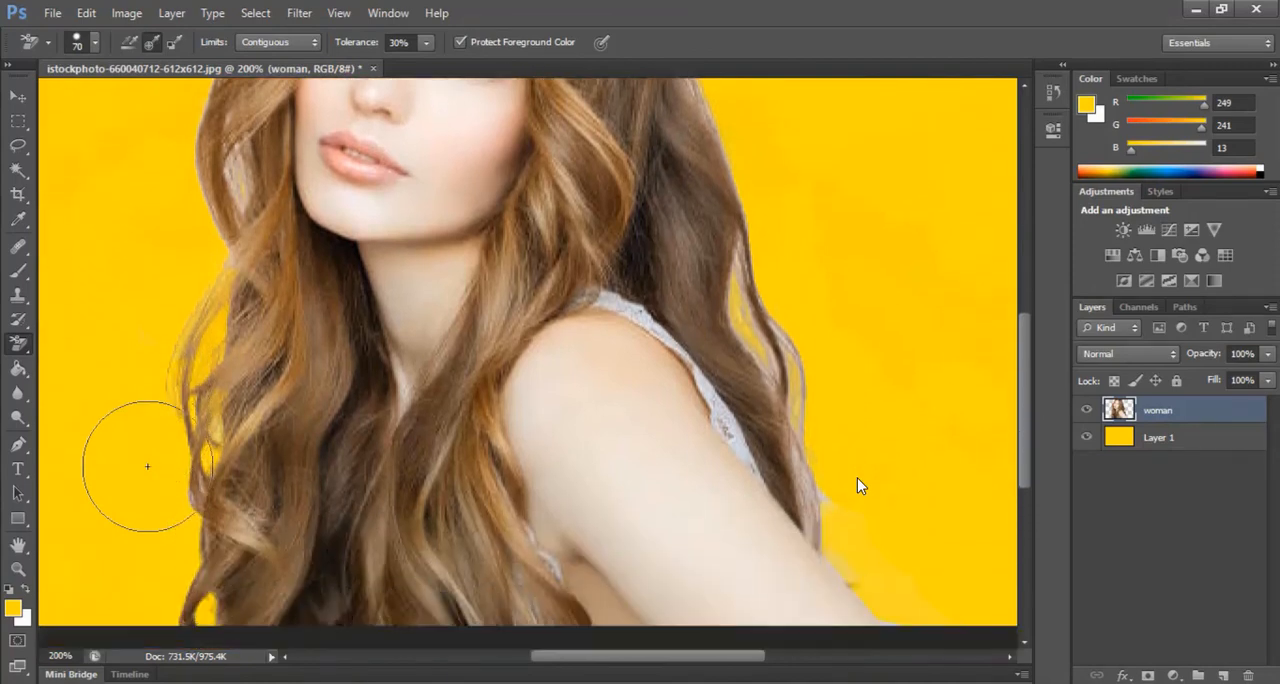
pyautogui.scroll(-3, 148, 466)
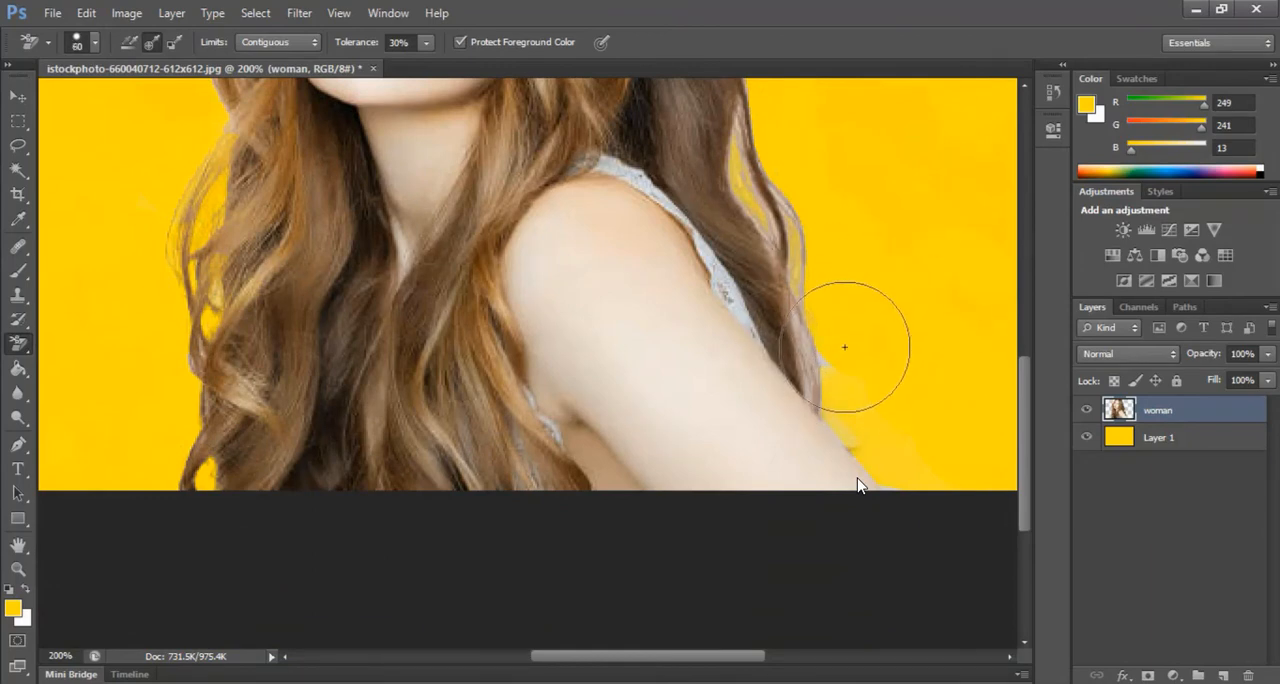
# Reduce the Background Eraser brush size to 30 and check the edges around the head and hair
pyautogui.press('[')
pyautogui.press('[')
pyautogui.press('[')
pyautogui.scroll(5, 844, 346)
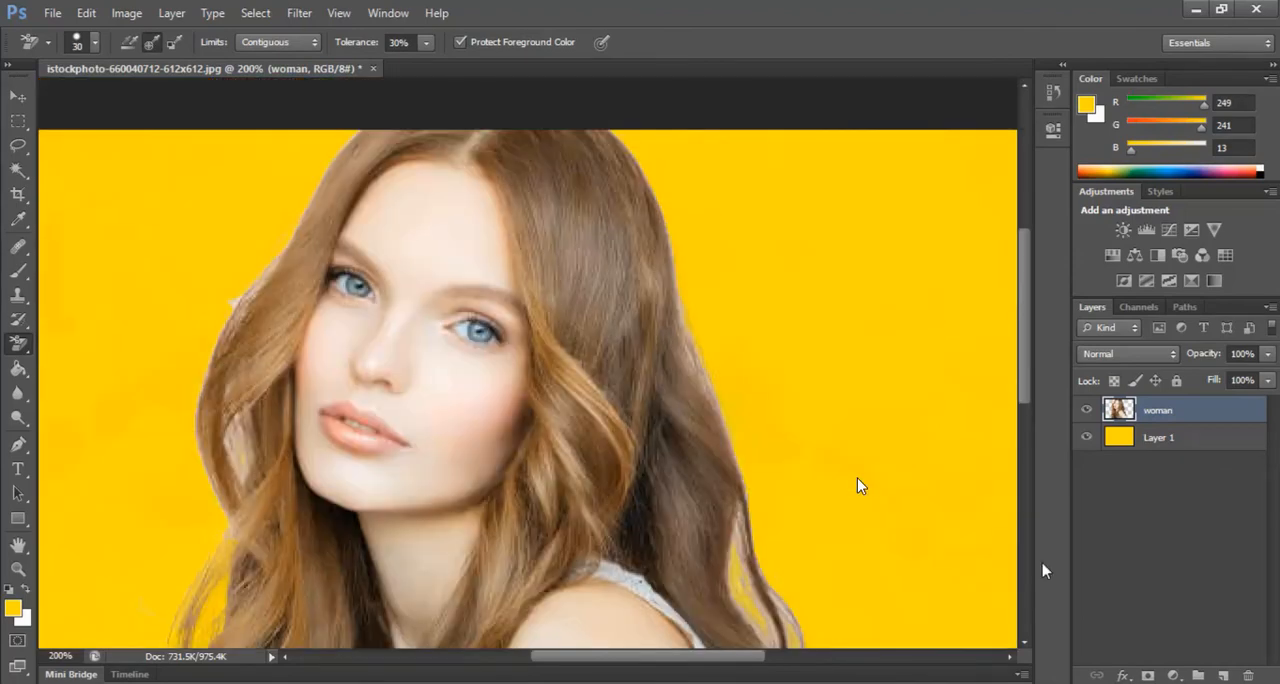
pyautogui.scroll(-3, 857, 479)
pyautogui.hotkey('ctrl', '-')
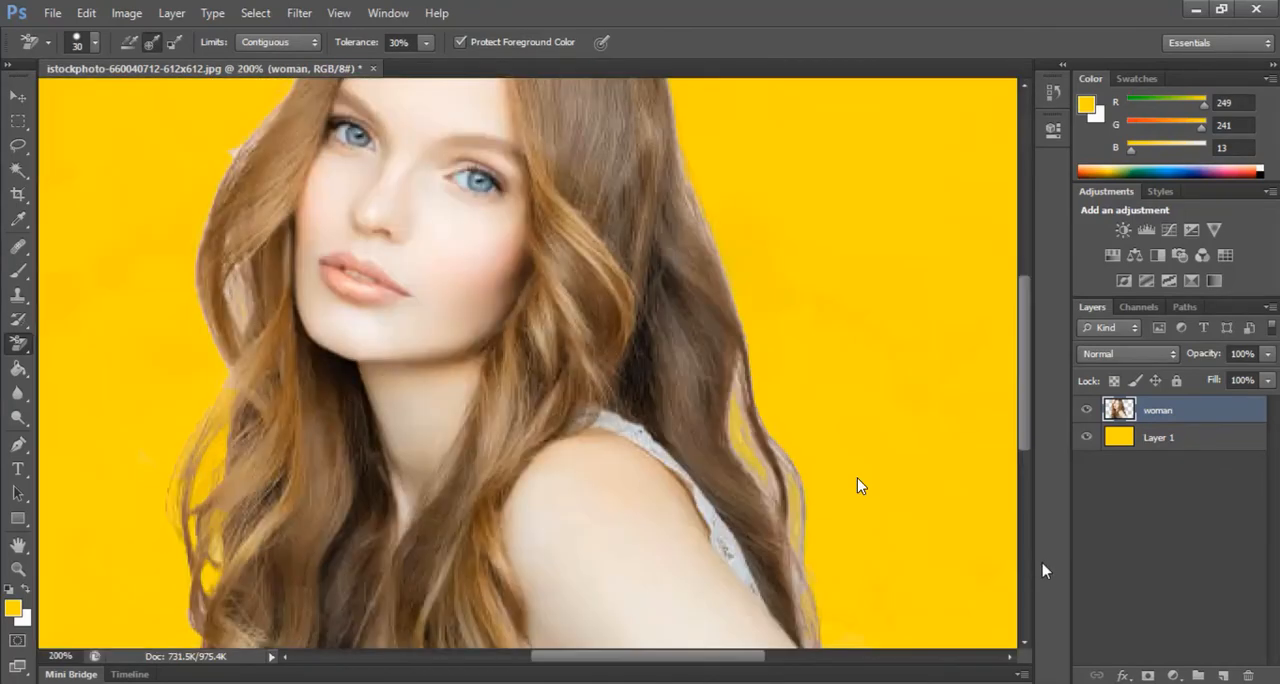